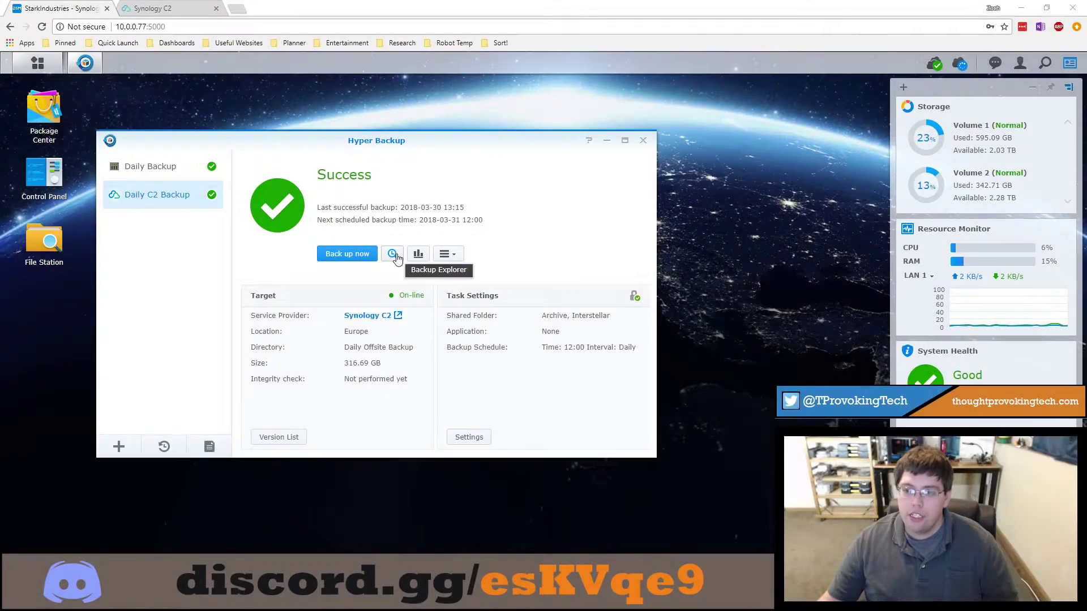
Browse the C2 backup in Backup Explorer and show the Interstellar folder at the 2018-03-27 version
left_click(396, 257)
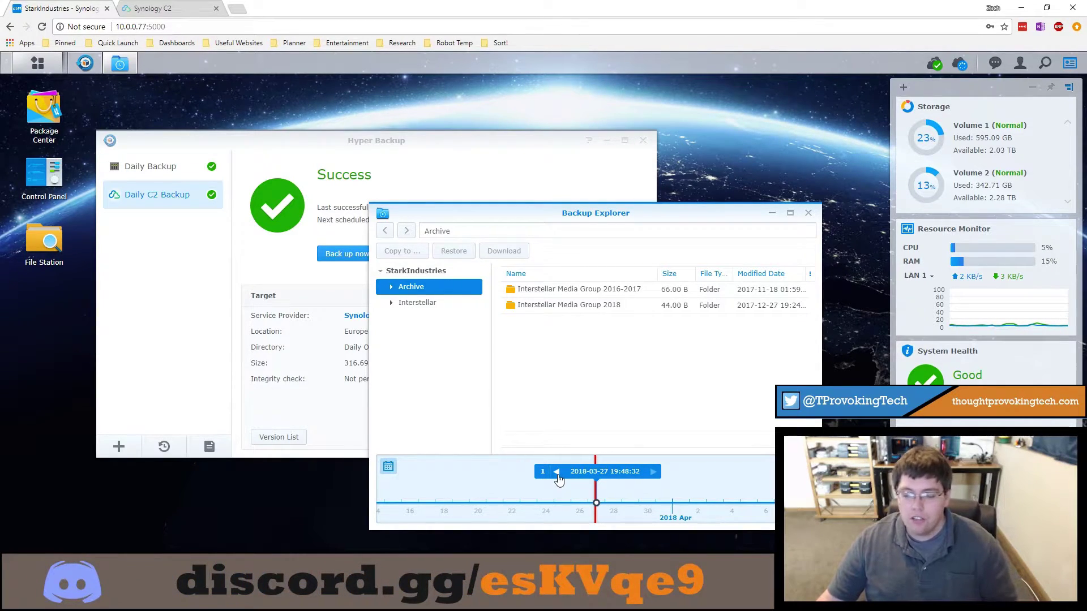
left_click(415, 303)
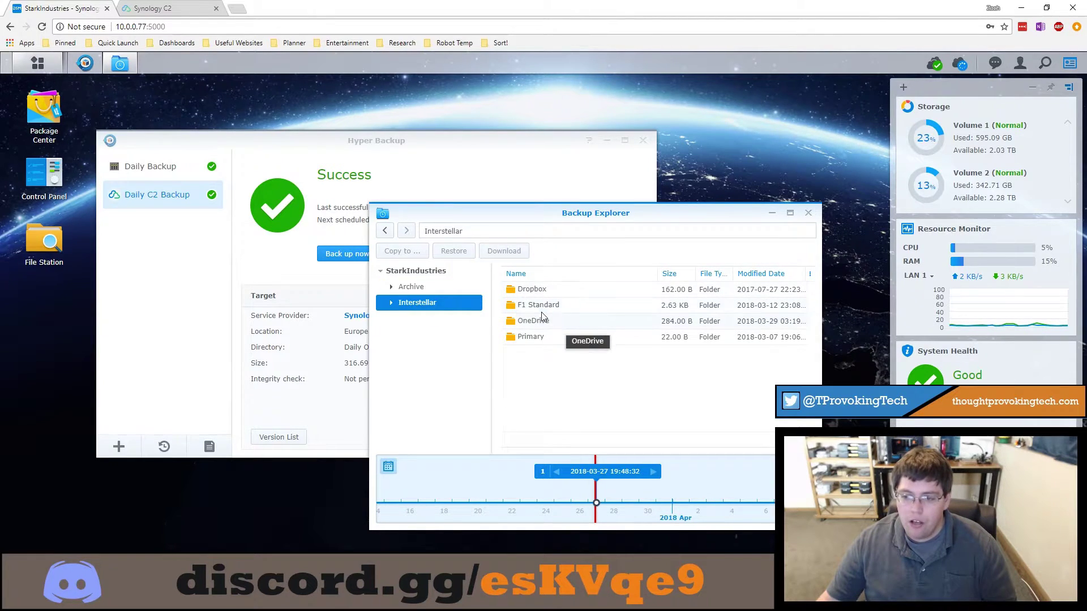
Show the live Interstellar folder in File Station, with Backup Explorer placed beside it
left_click(45, 245)
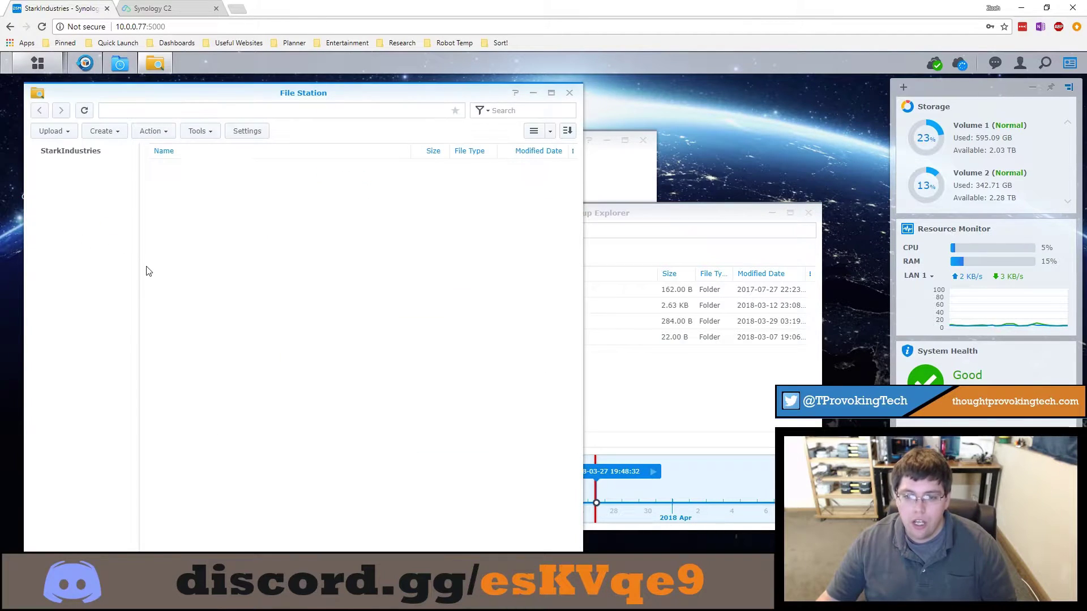
left_click(77, 199)
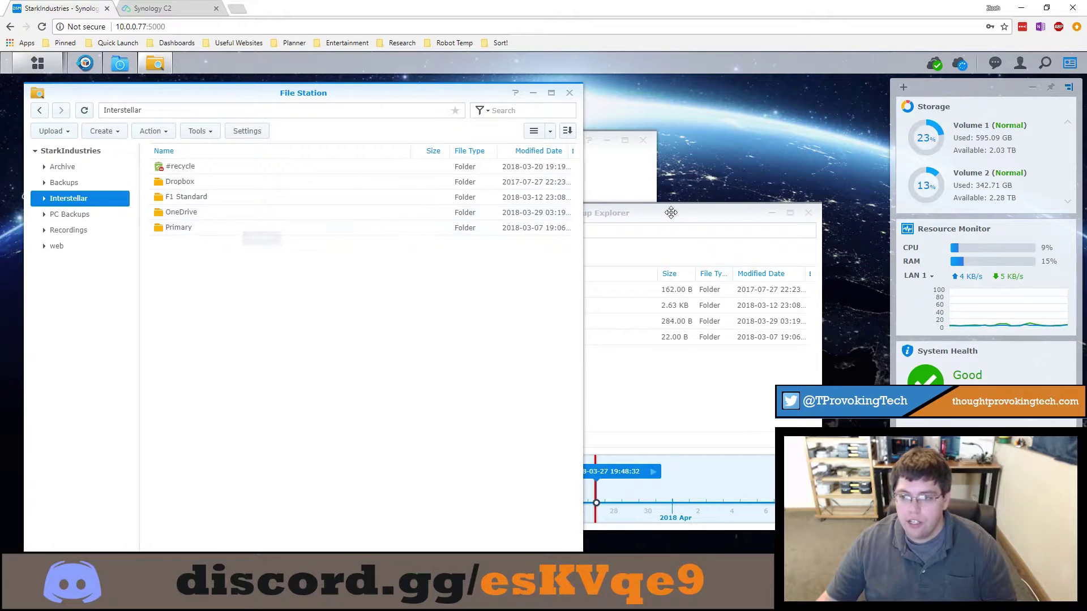
left_click_drag(670, 213, 822, 191)
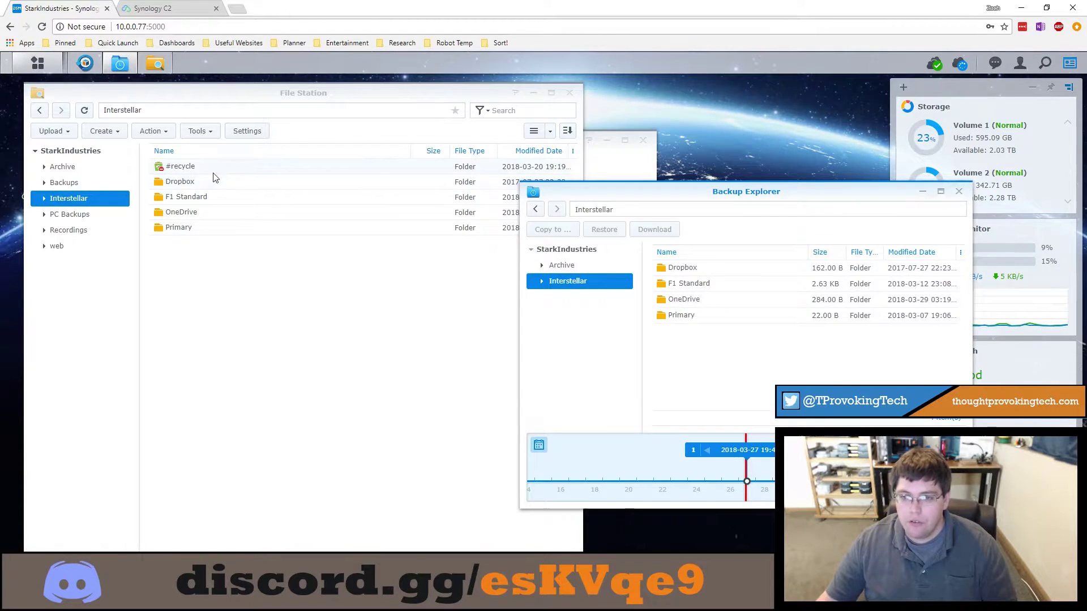
left_click(691, 289)
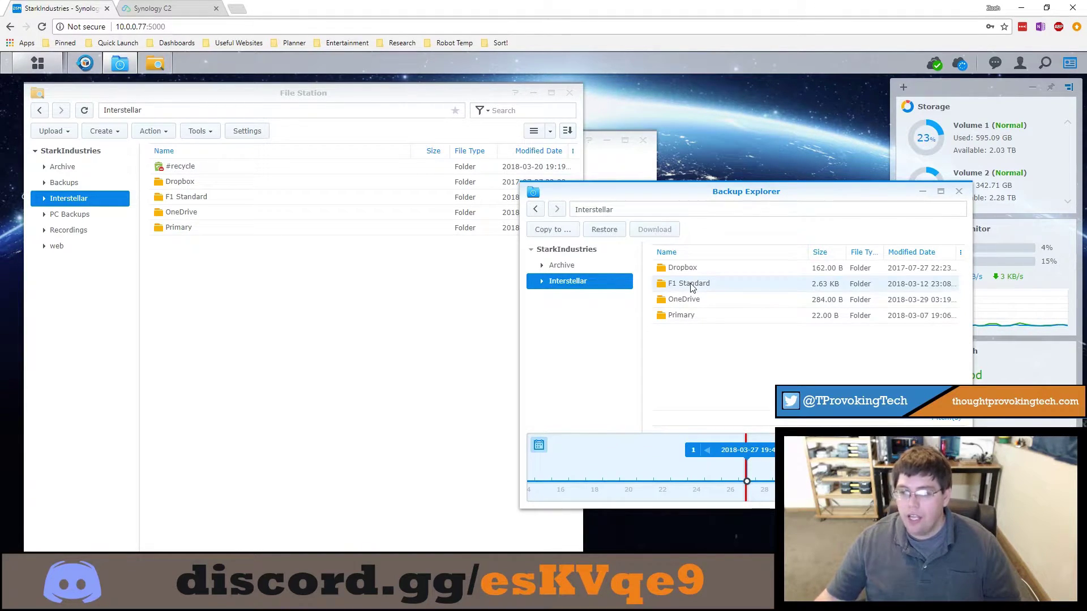
left_click(605, 232)
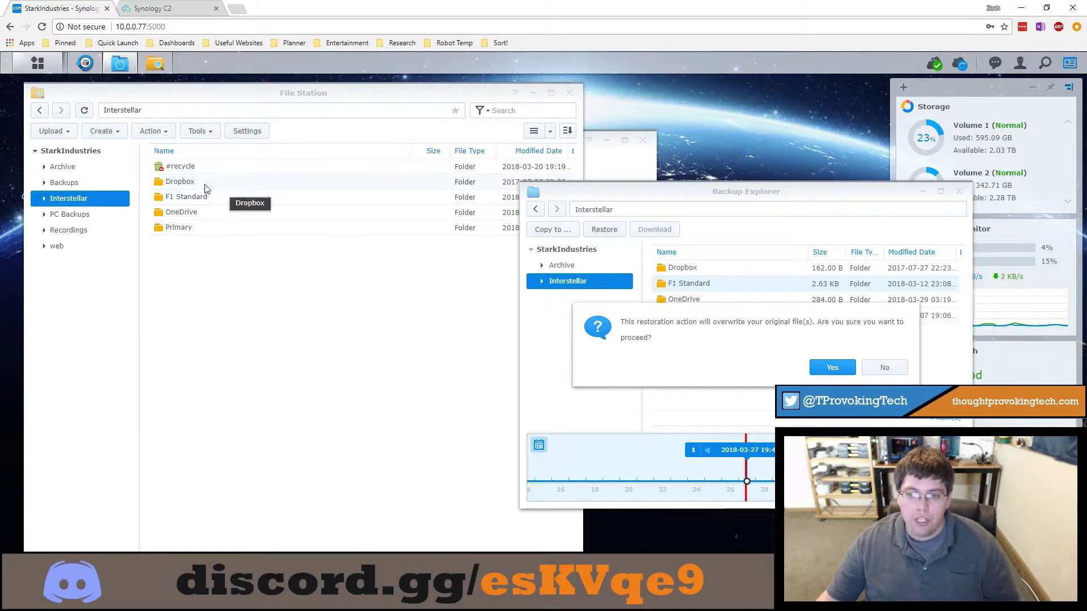
double_click(180, 198)
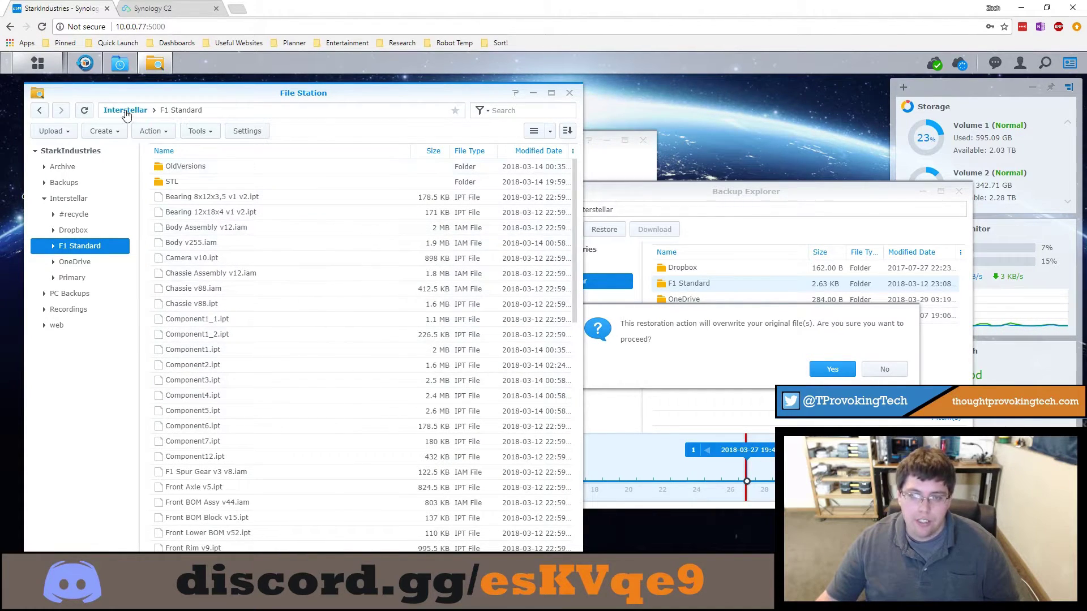
key("BackSpace")
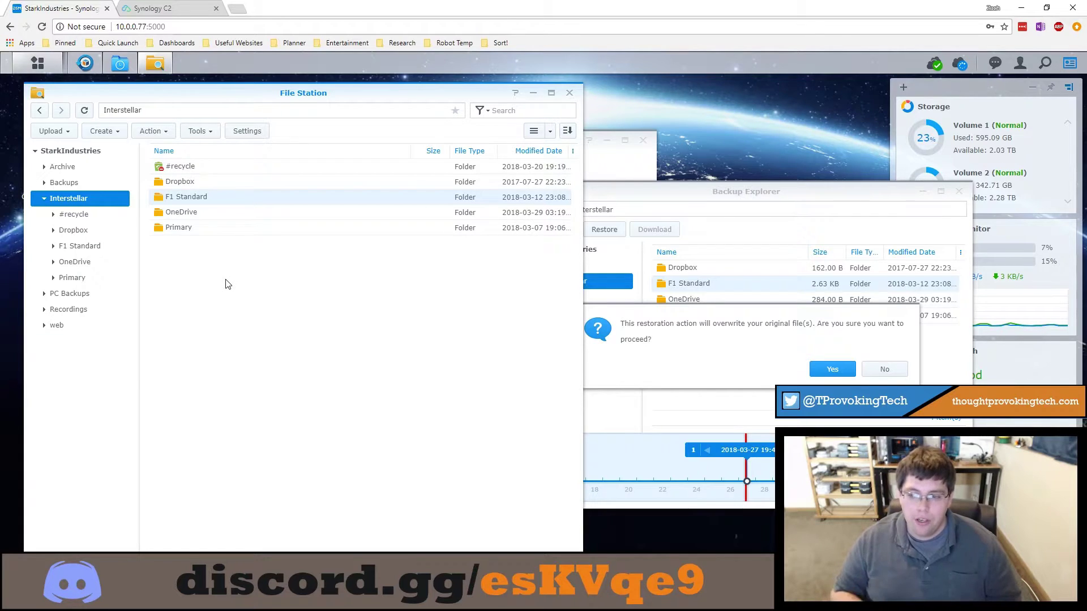
left_click(872, 371)
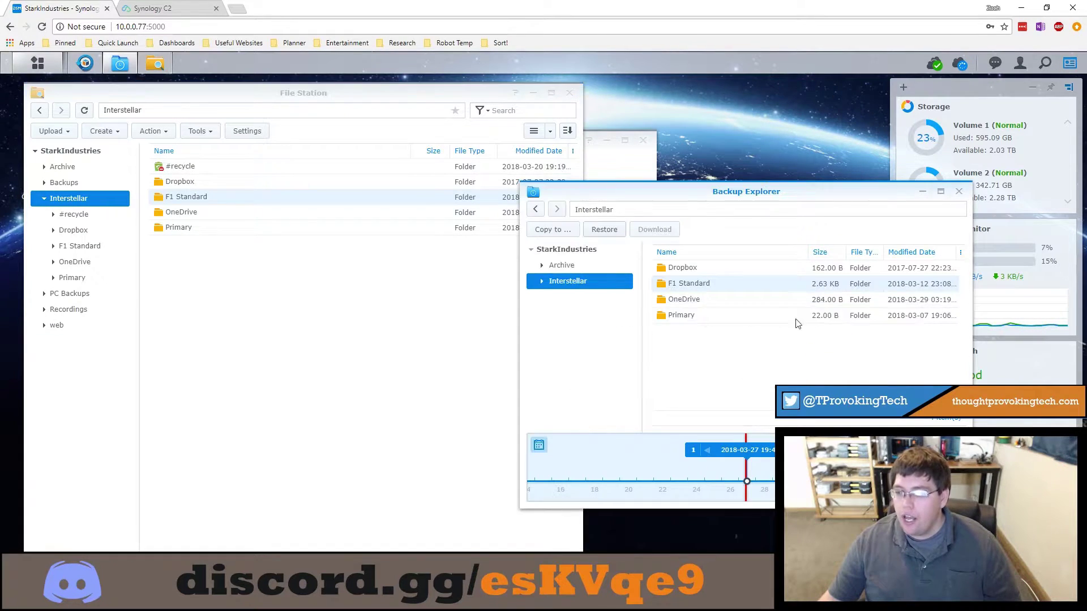
double_click(701, 286)
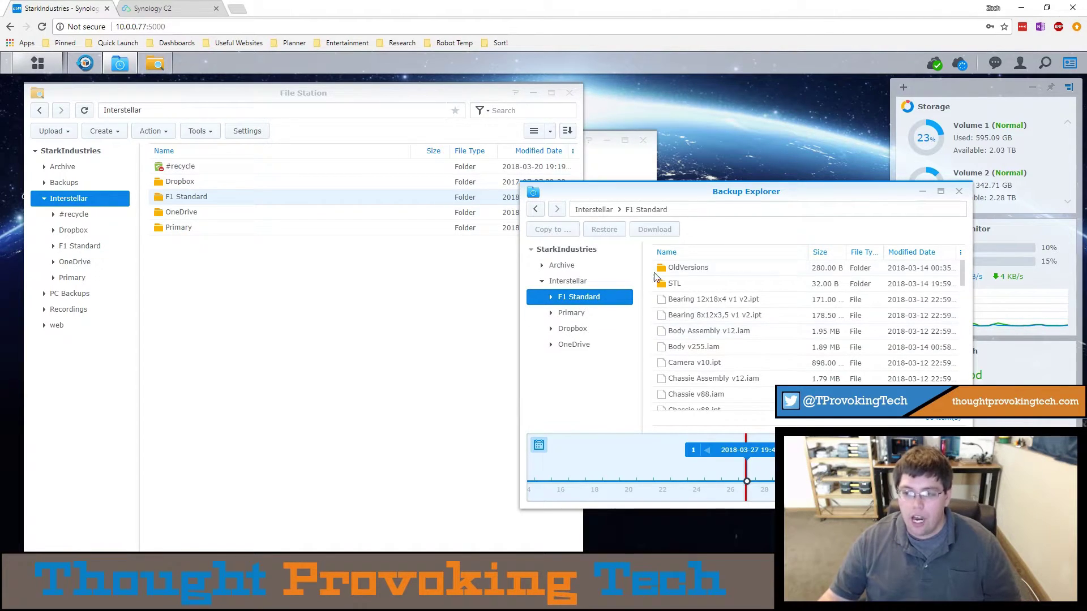
left_click(717, 315)
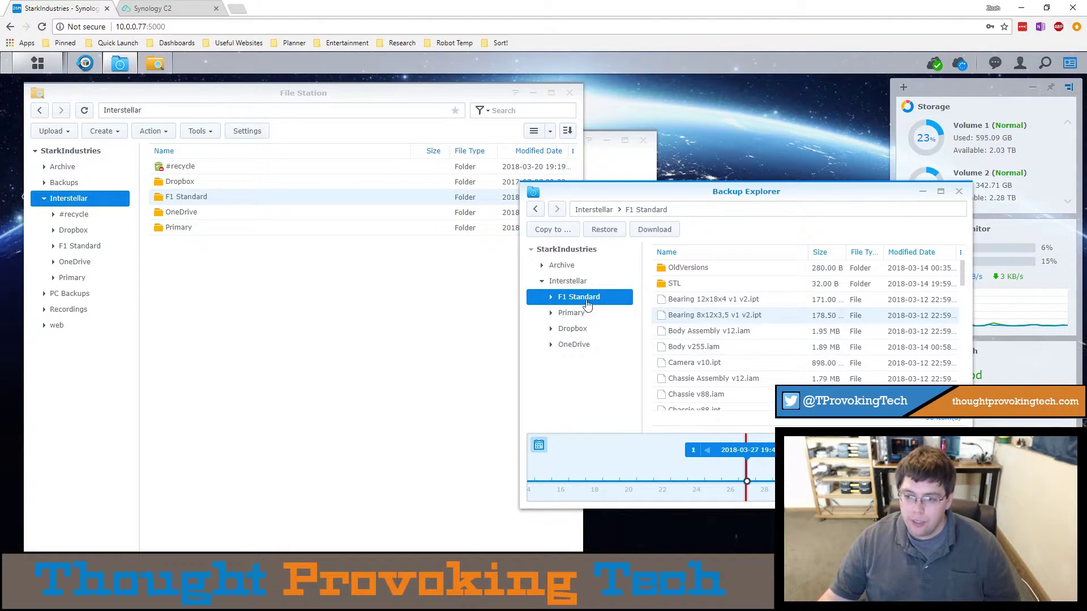
key("BackSpace")
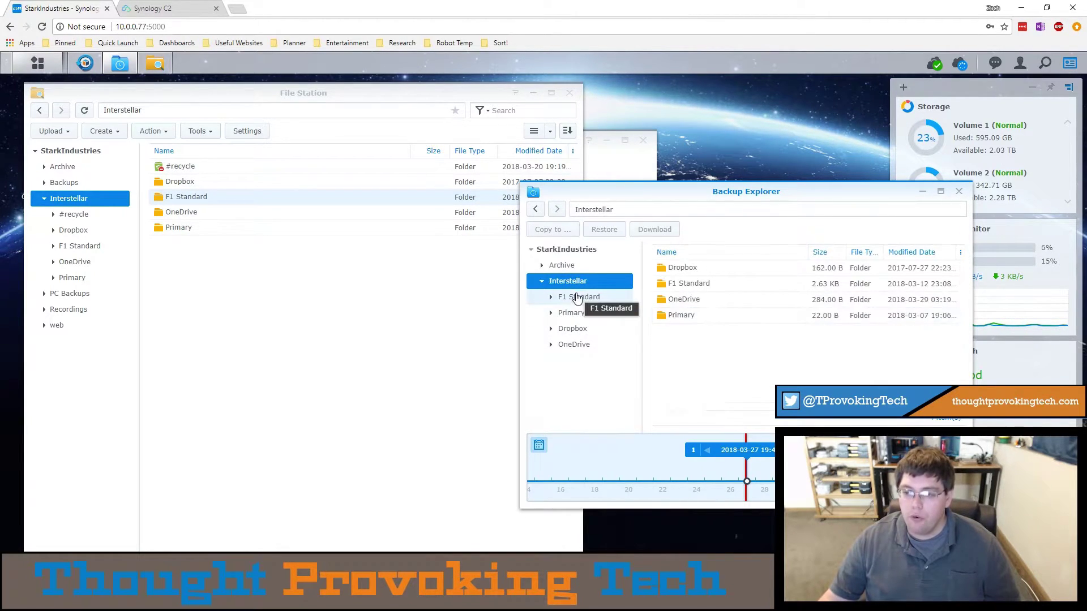
left_click(213, 202)
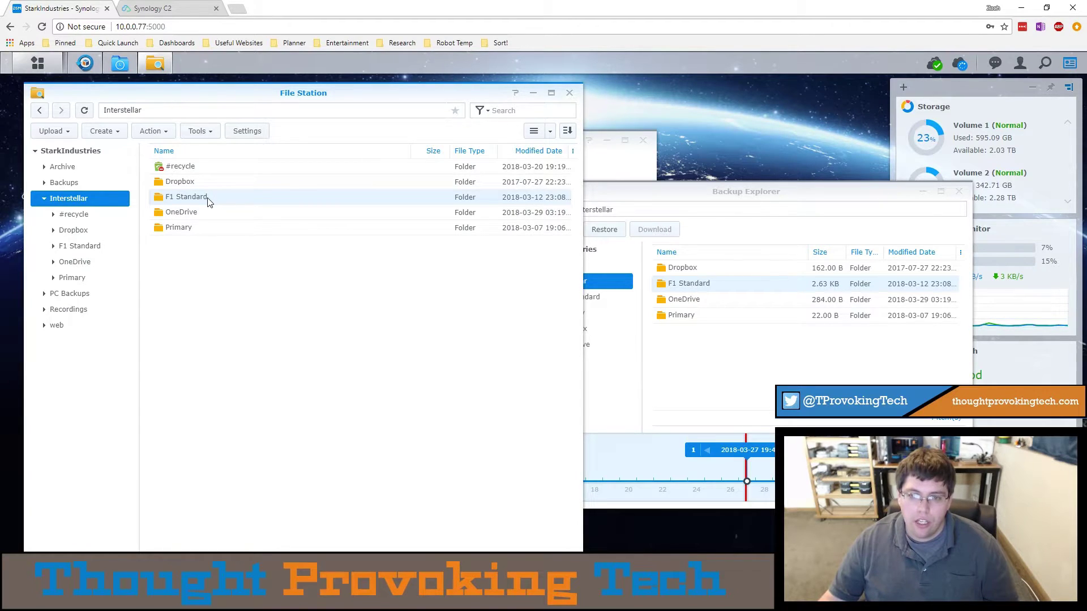
Rename the live F1 Standard folder to 'F1 Standard - Current'
right_click(207, 200)
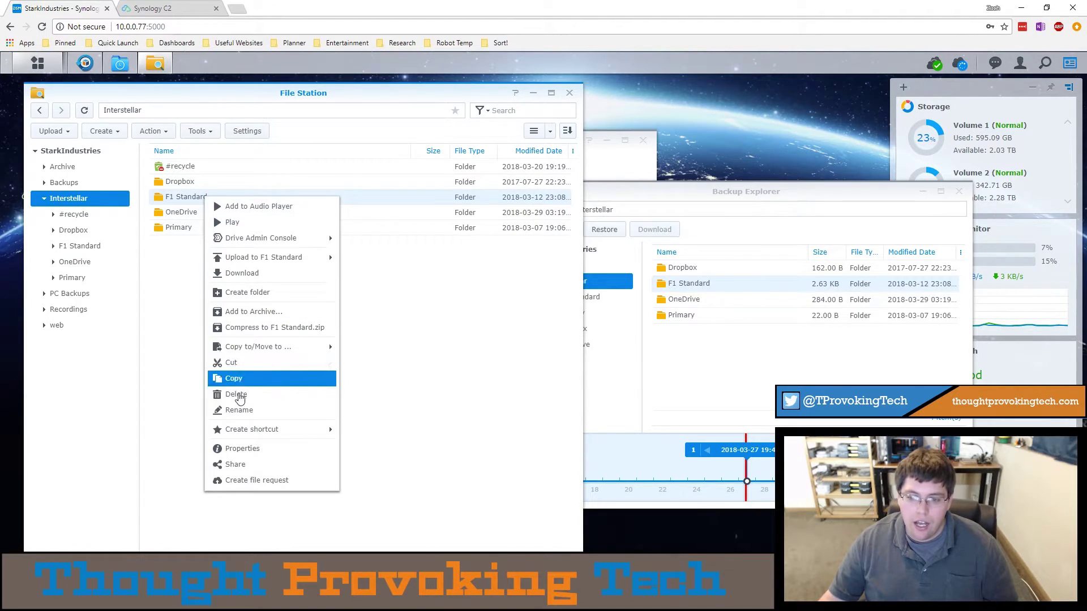
left_click(239, 410)
left_click(223, 334)
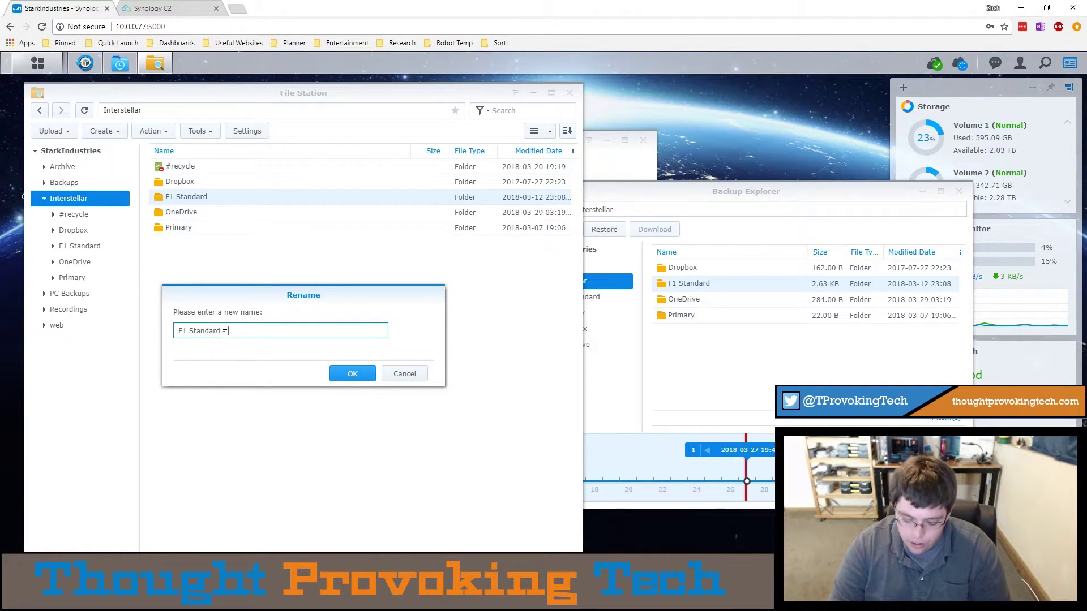
key("Return")
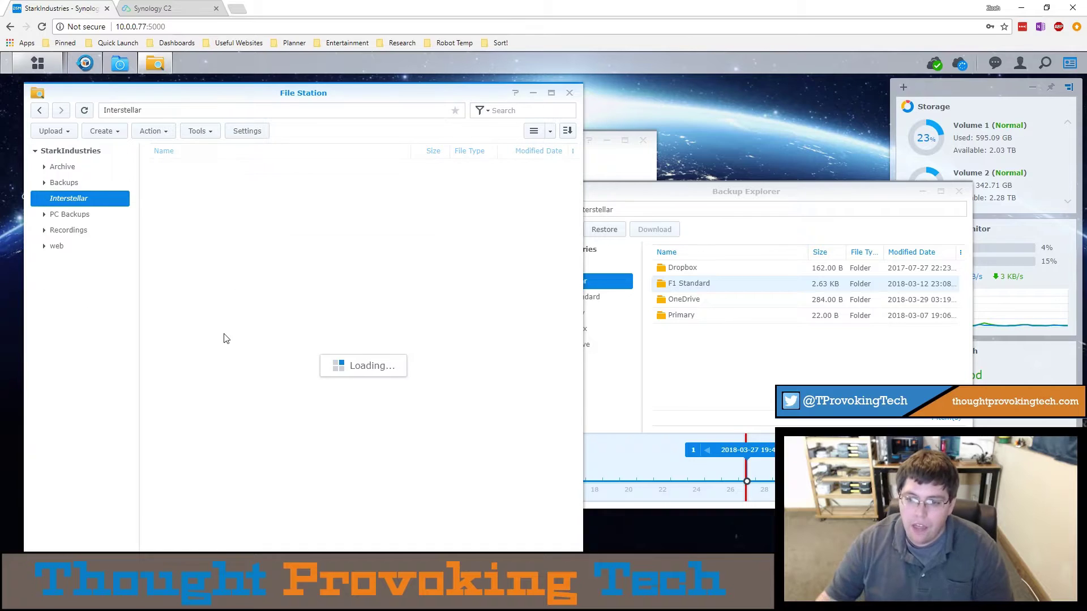
left_click(680, 282)
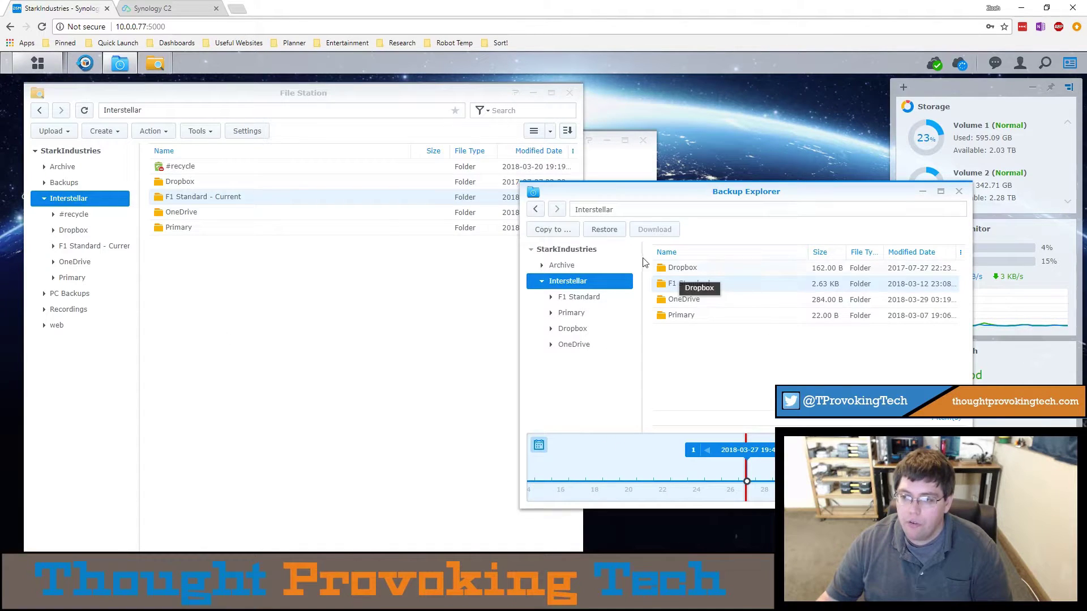
Restore the backed-up F1 Standard folder to its original Interstellar location, browsing the backup tree while it runs
left_click(614, 233)
left_click(832, 367)
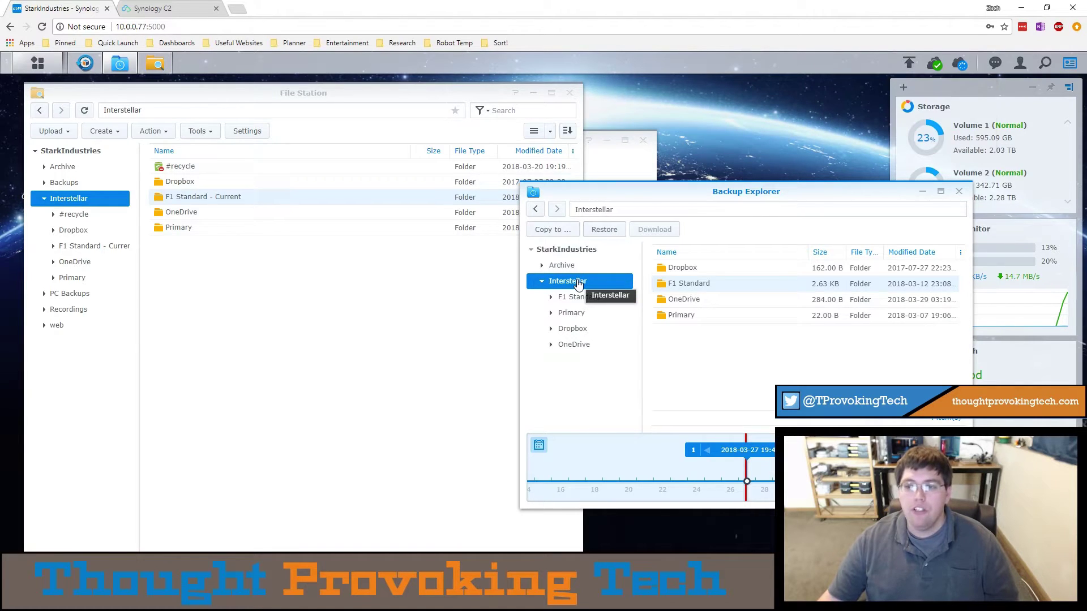
left_click(570, 272)
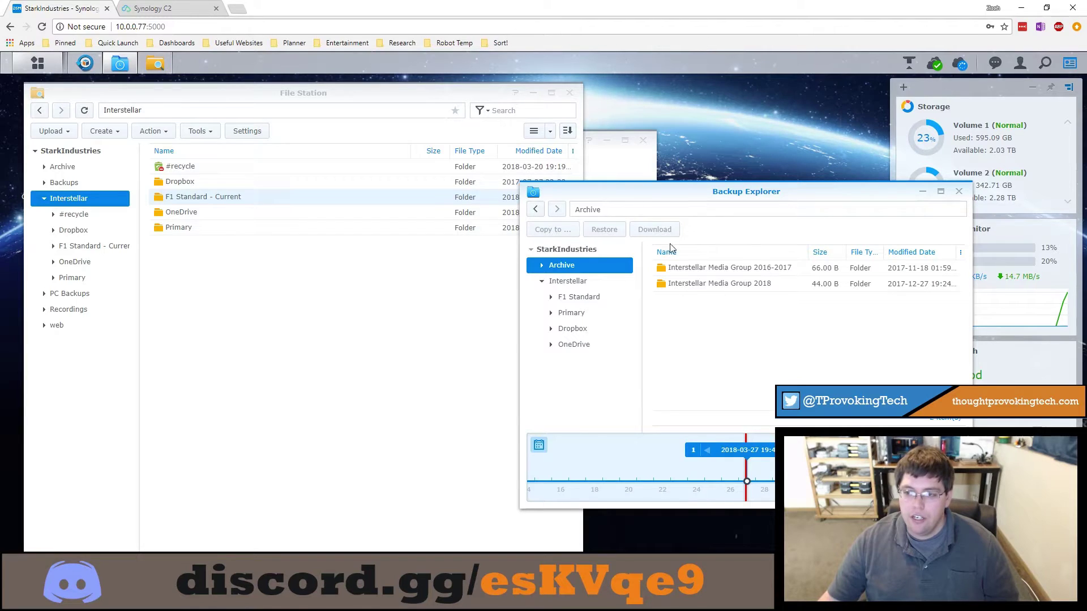
left_click(555, 283)
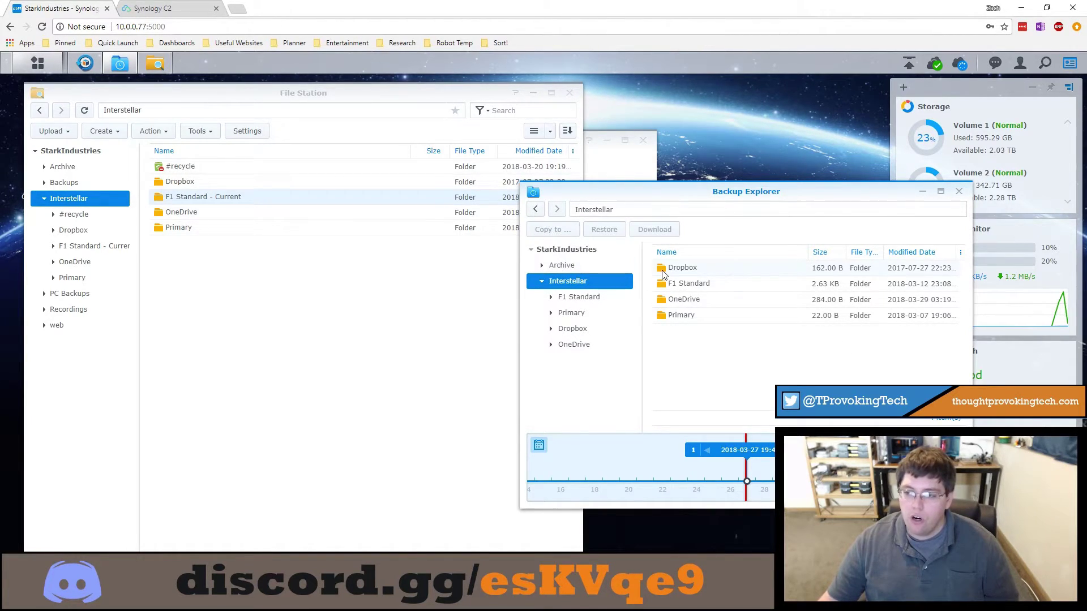
left_click(683, 285)
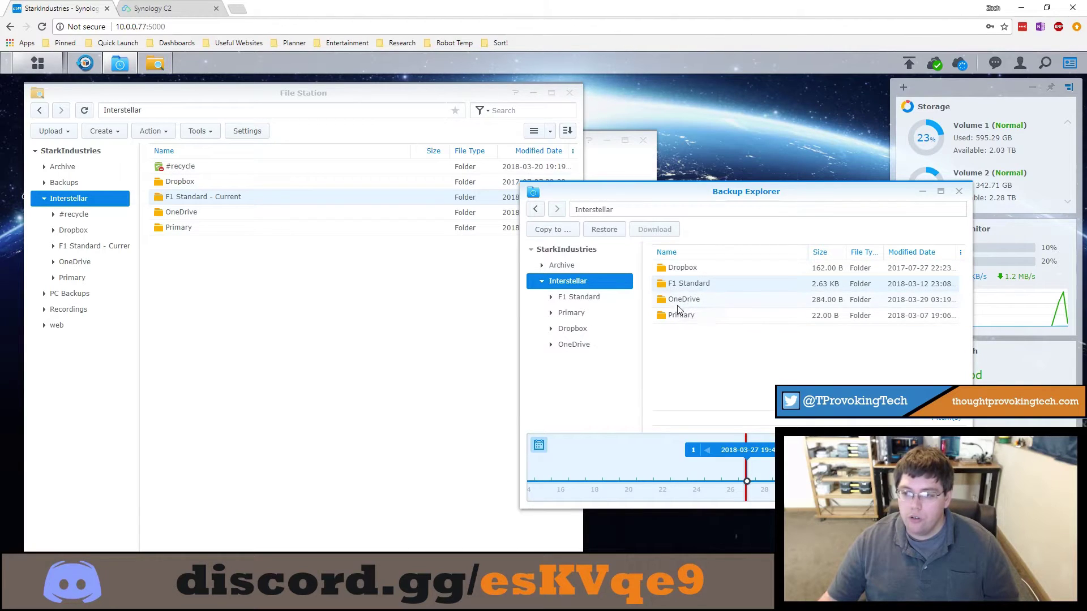
left_click(678, 270, "ctrl")
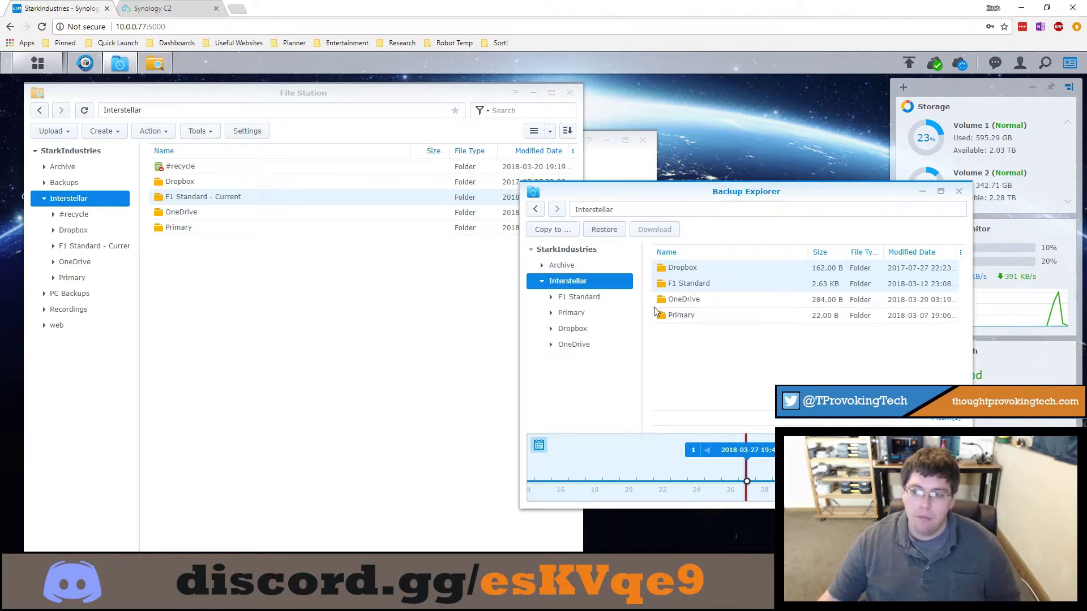
left_click(682, 274)
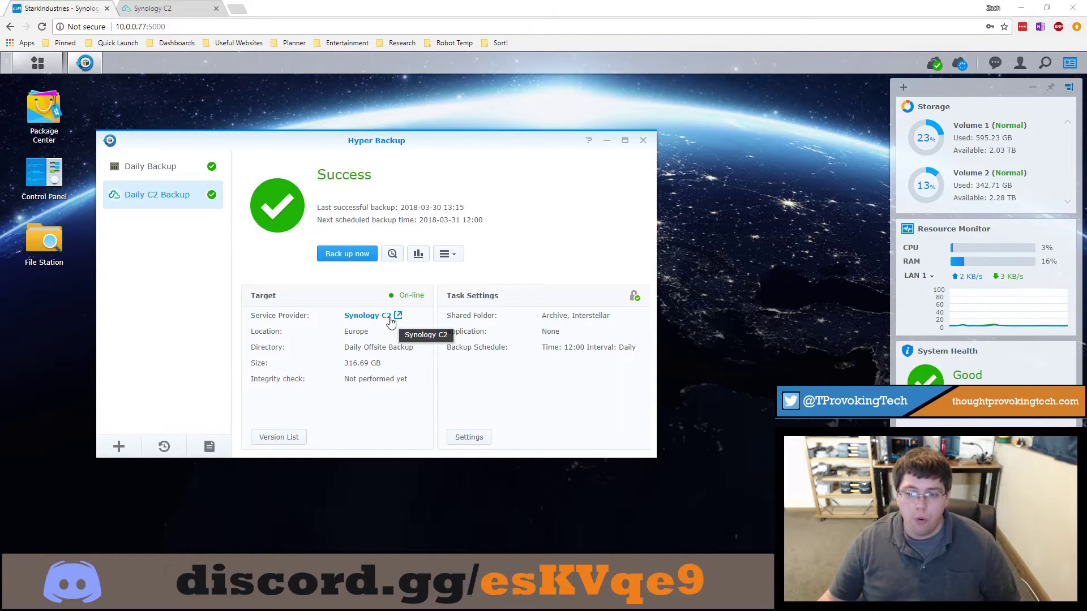
Open the Synology C2 web portal from the task's Service Provider link
left_click(390, 321)
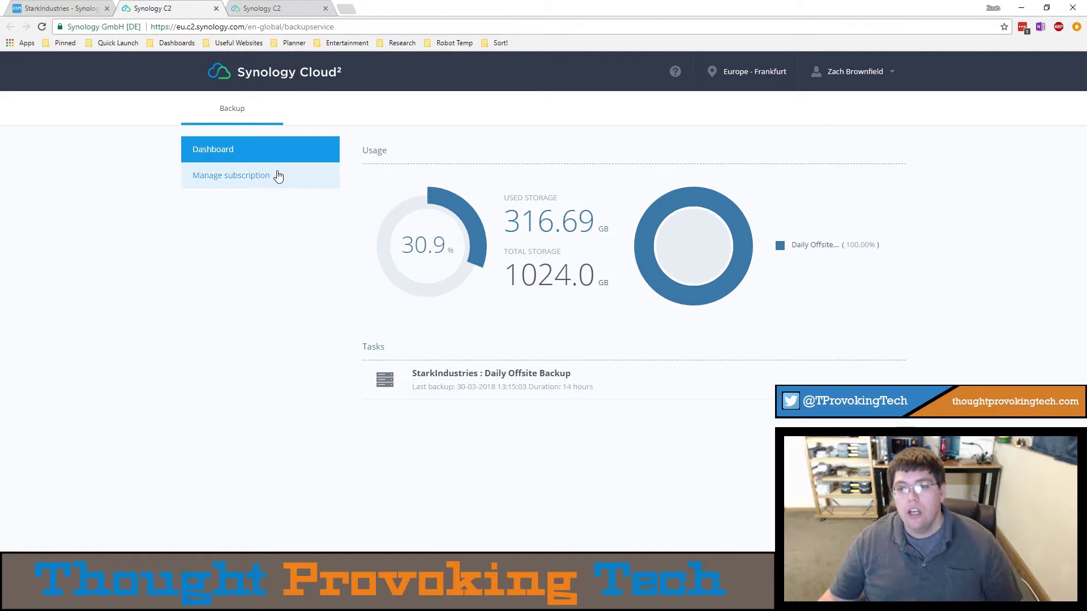
left_click(222, 175)
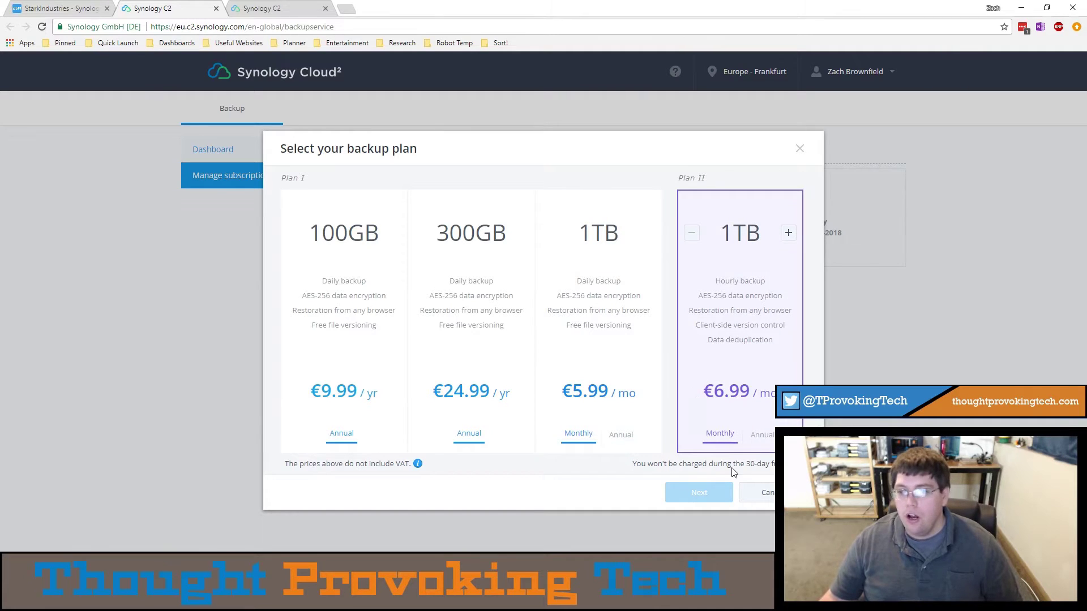
left_click(767, 493)
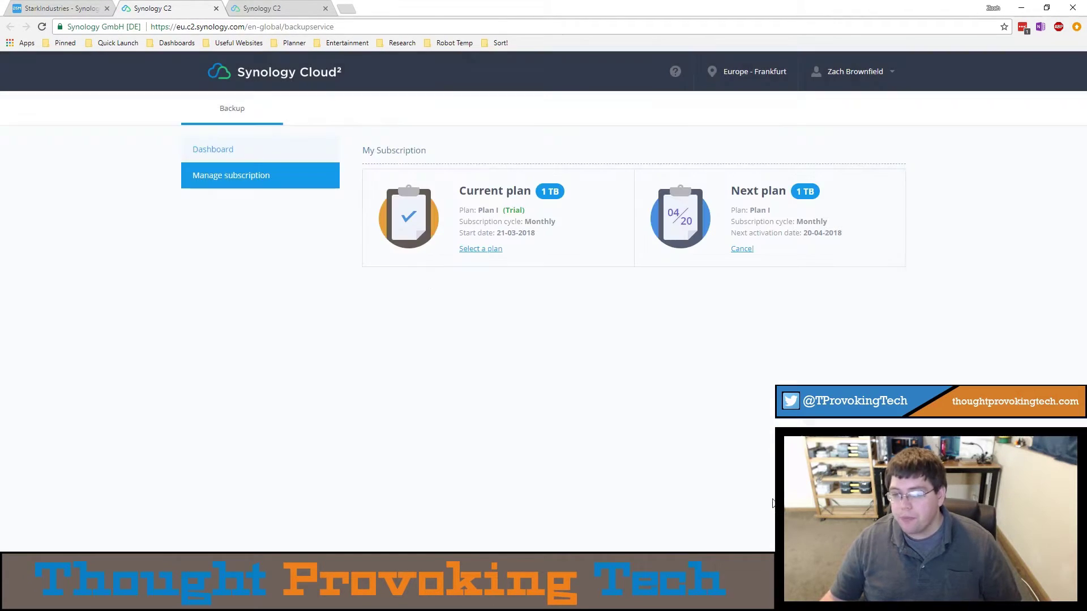
left_click(227, 149)
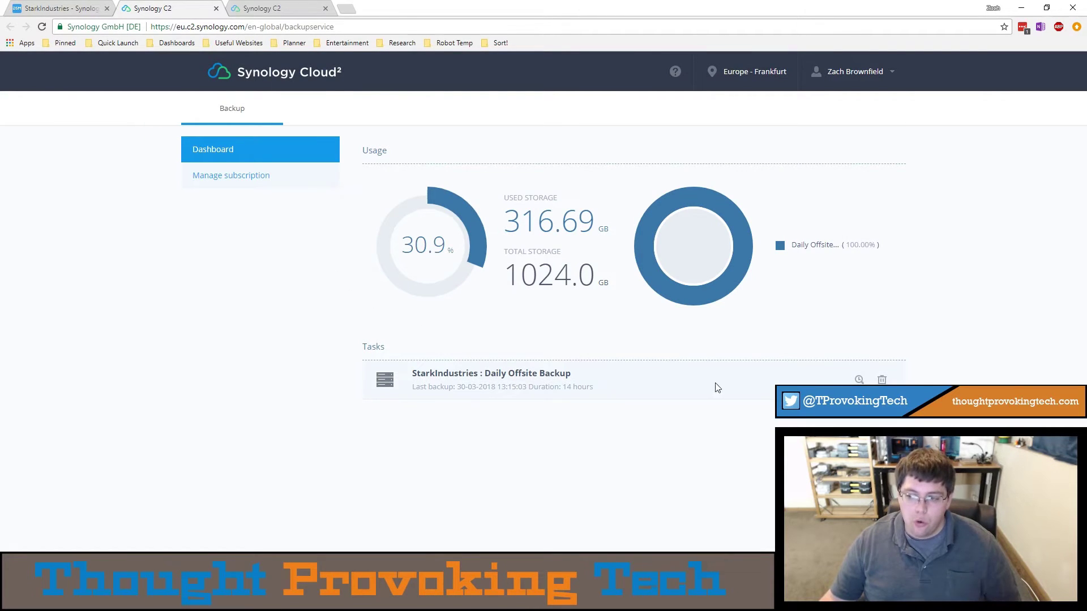
Explore the Daily Offsite Backup online and open Interstellar > F1 Standard
left_click(859, 379)
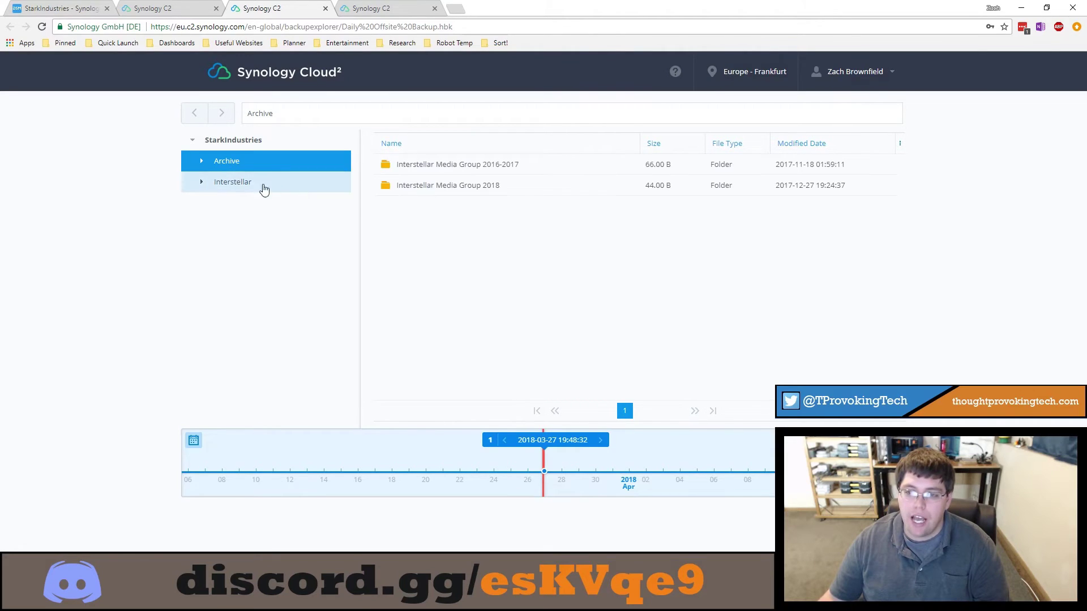
left_click(200, 184)
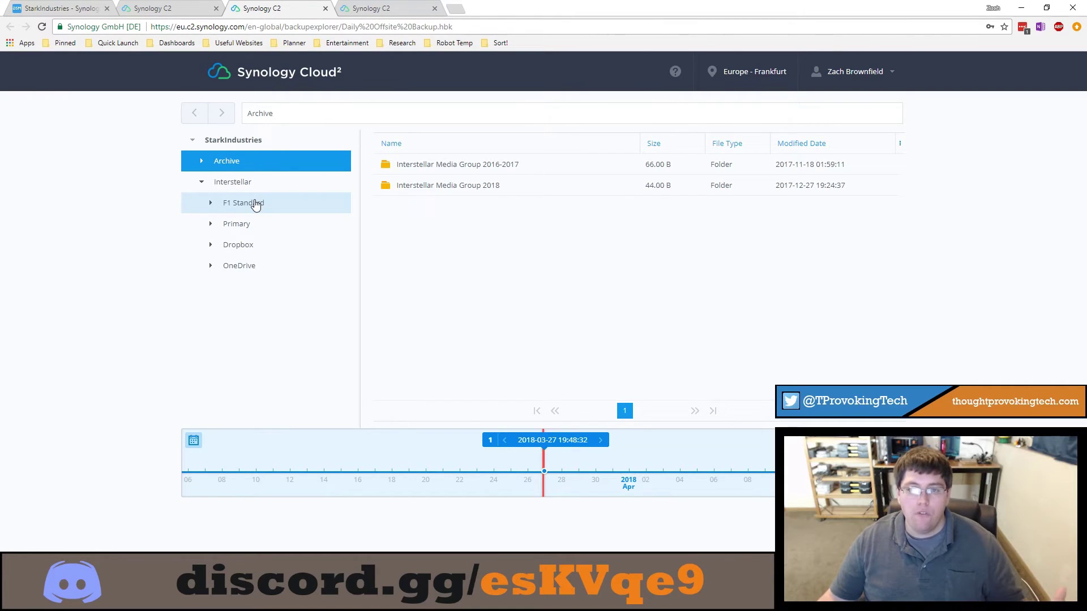
left_click(256, 204)
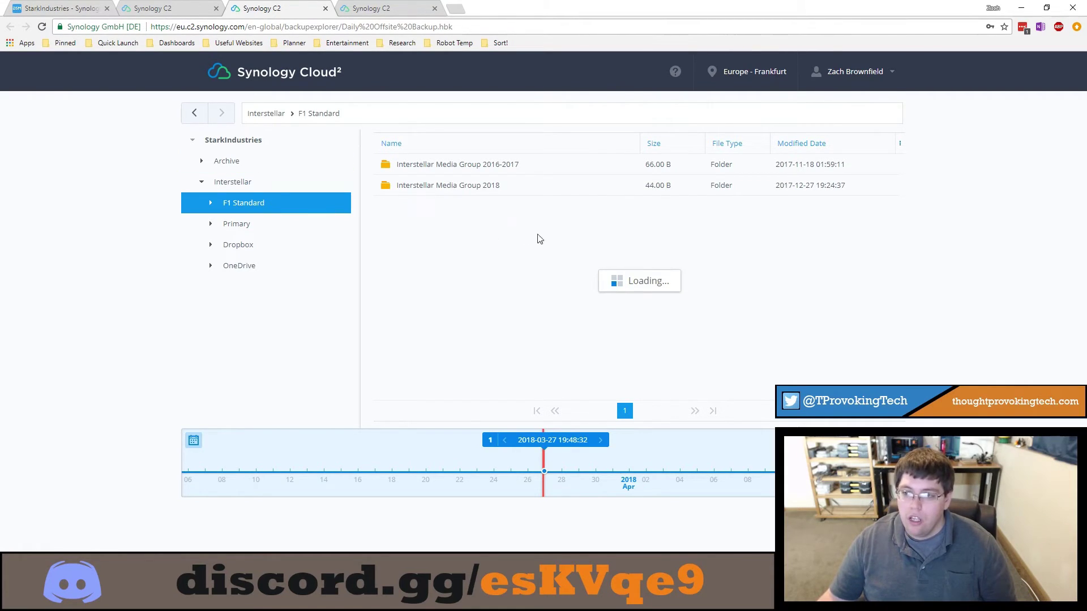